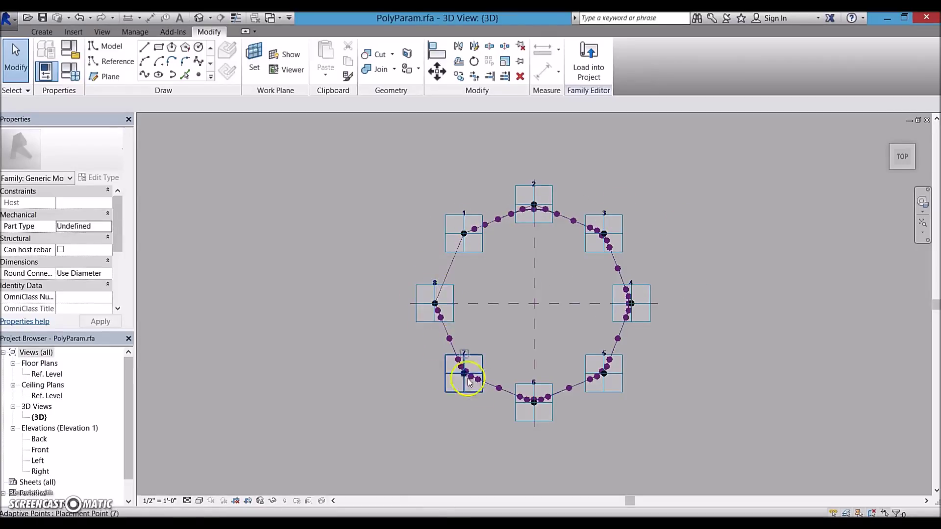
# View the family isometrically and inspect which parameter drives the normalized curve position of the reference point just past adaptive point 2
pyautogui.moveTo(901, 157)
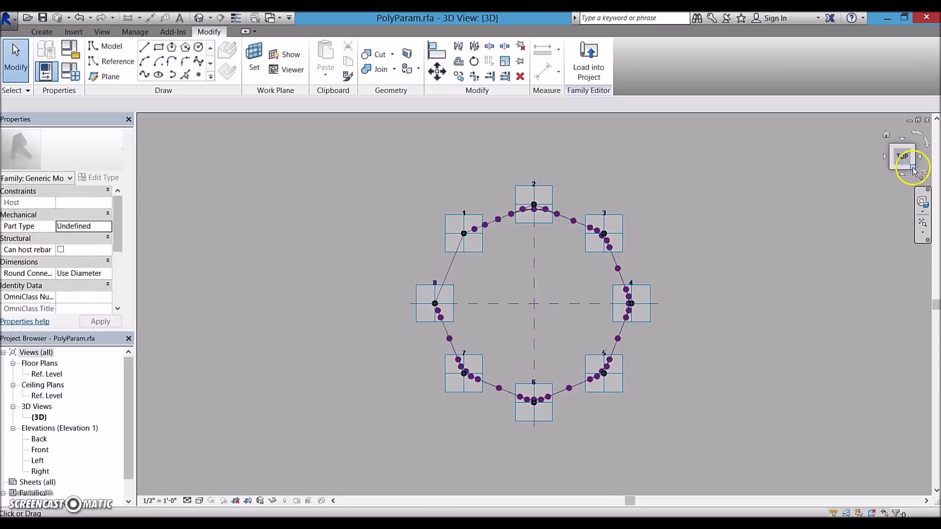
pyautogui.click(913, 171)
pyautogui.scroll(5, 567, 294)
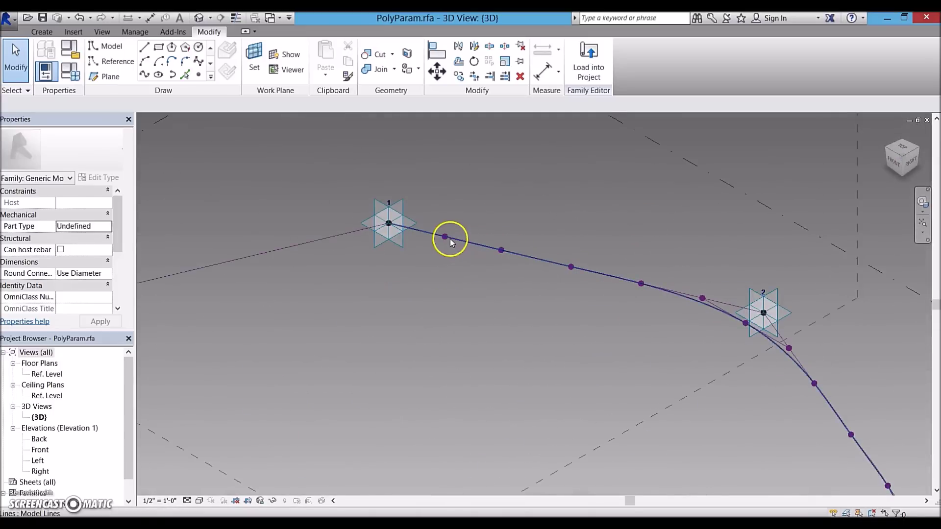
pyautogui.scroll(-4, 507, 227)
pyautogui.scroll(3, 519, 228)
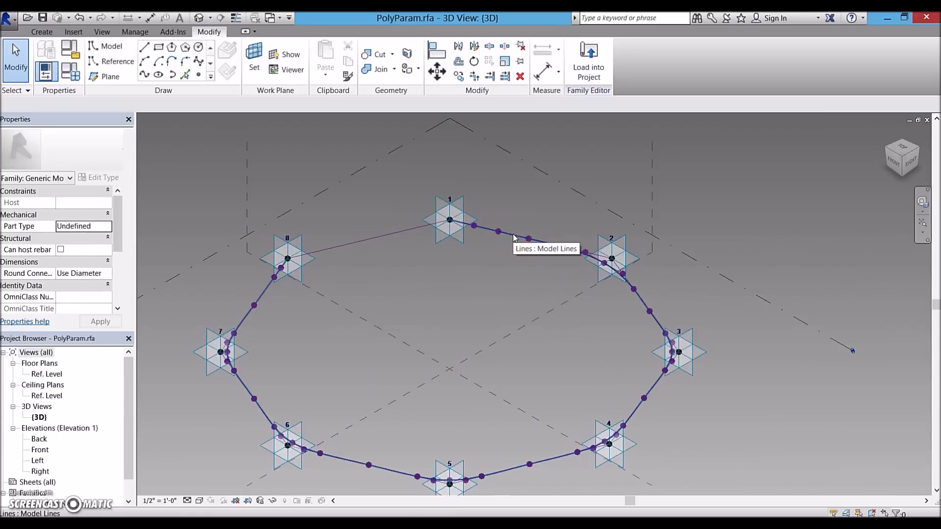
pyautogui.scroll(-1, 514, 238)
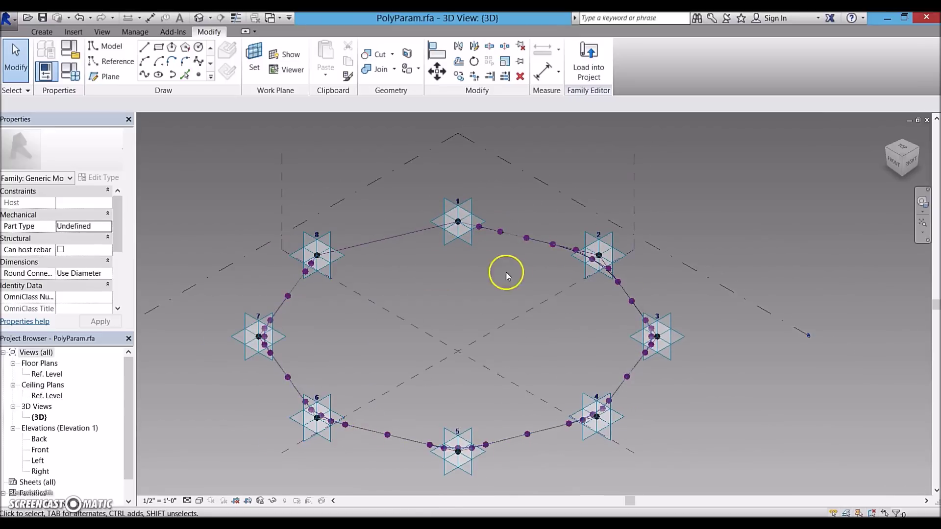
pyautogui.click(614, 288)
pyautogui.moveTo(116, 227); pyautogui.dragTo(117, 267)
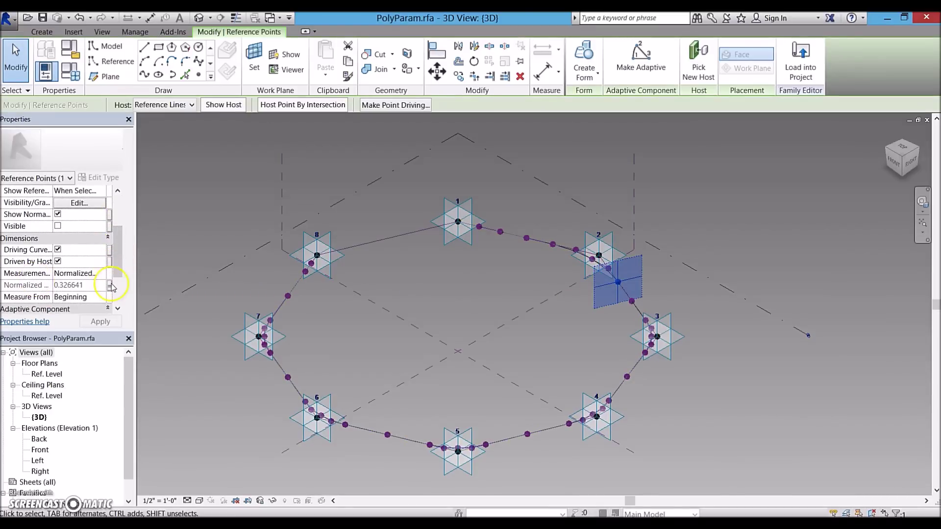
pyautogui.click(110, 285)
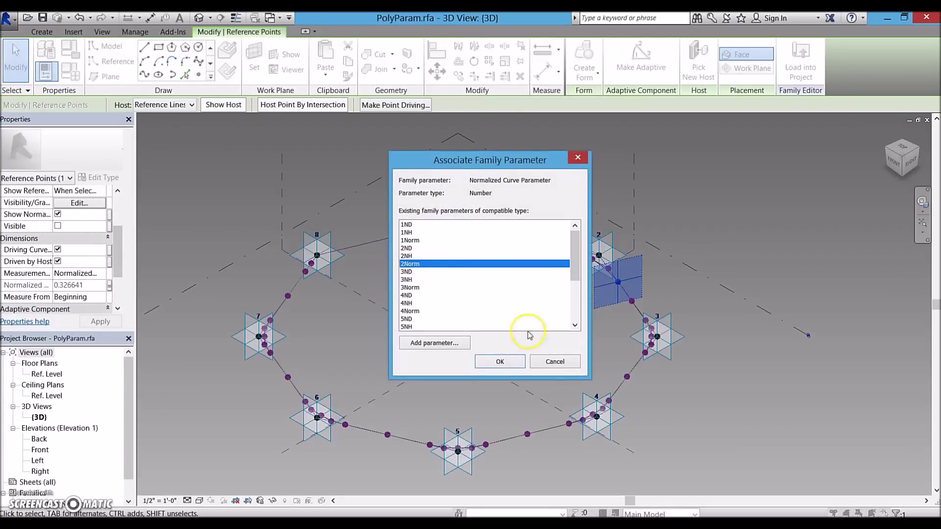
pyautogui.click(549, 360)
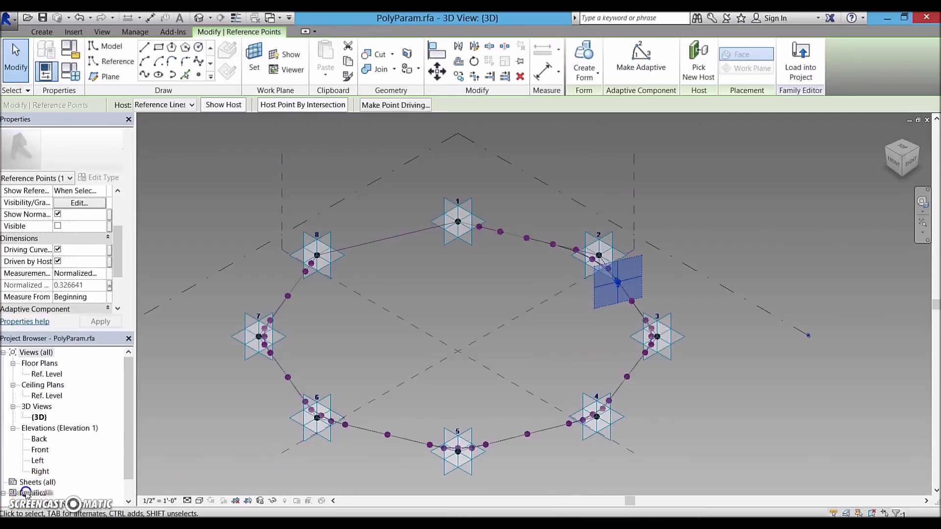
pyautogui.click(689, 388)
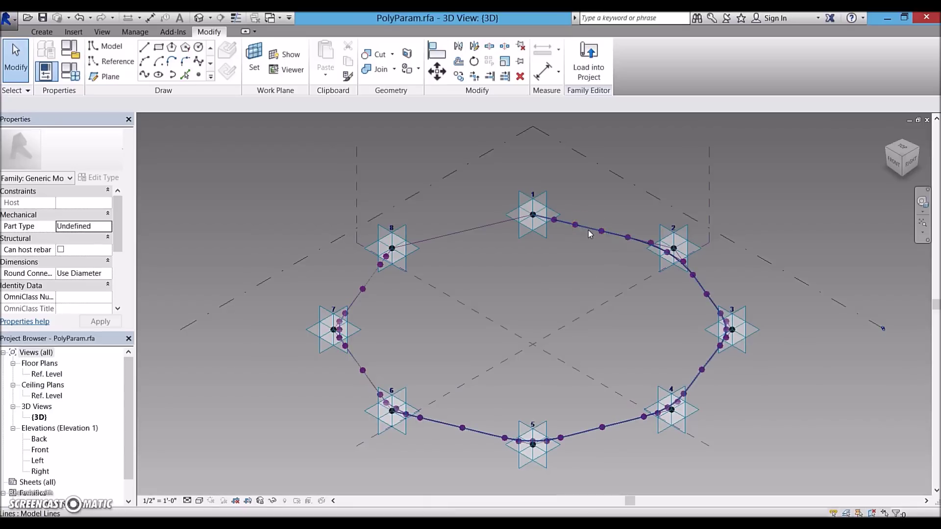
# Review the Points parameter and the formula-driven values in the family types, leaving them as they are
pyautogui.click(542, 248)
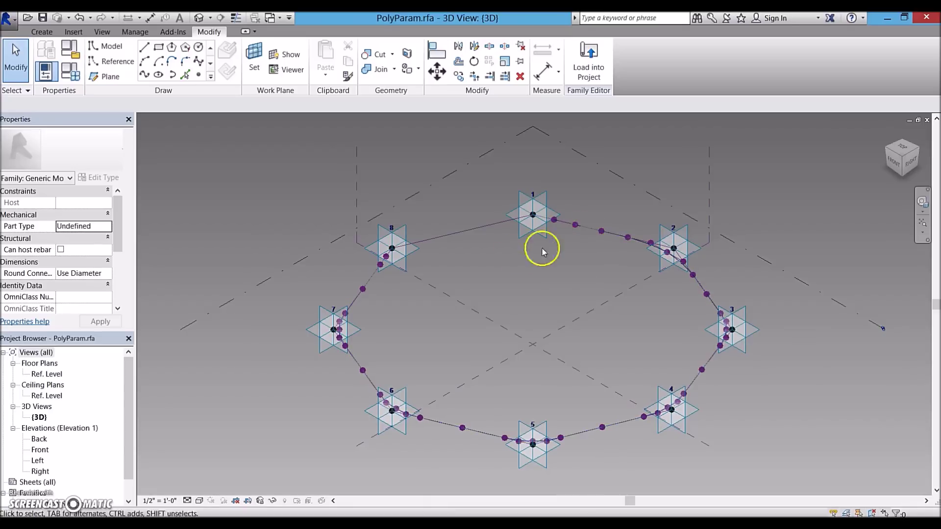
pyautogui.click(88, 83)
pyautogui.click(70, 72)
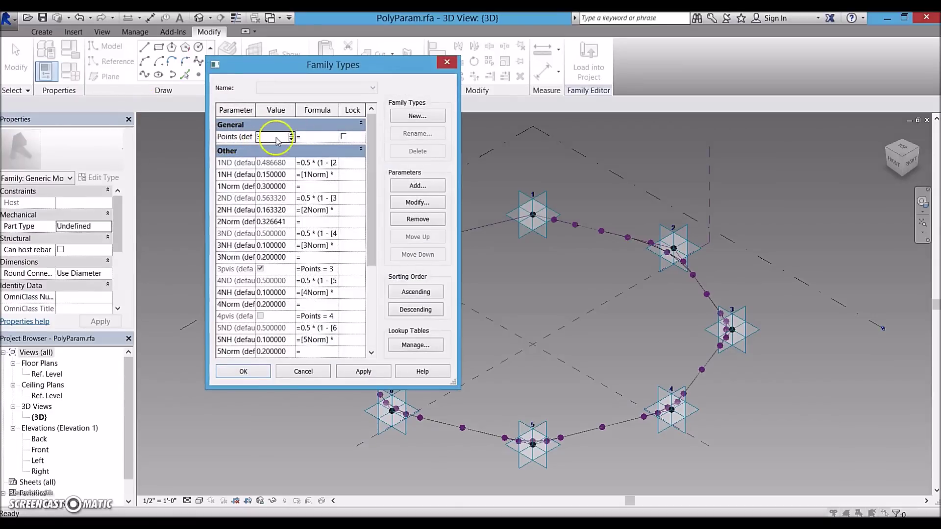
pyautogui.click(304, 371)
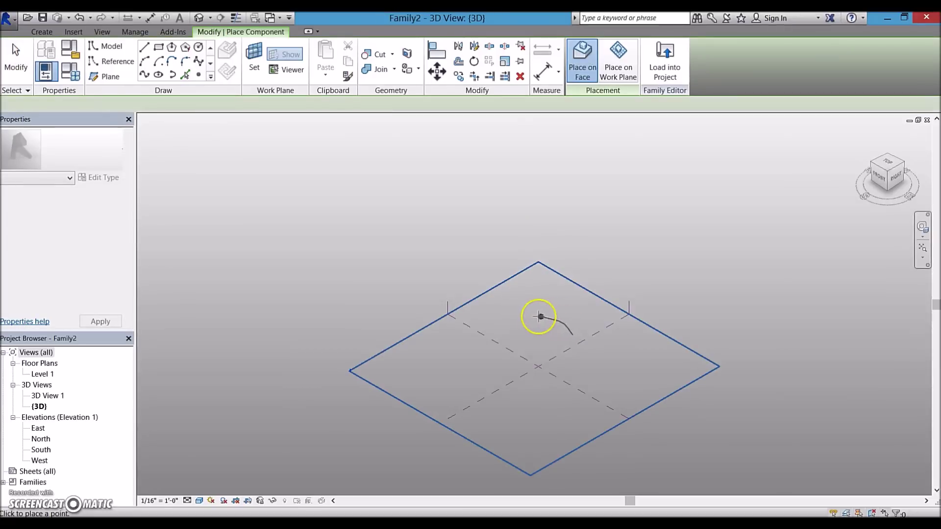
# Place one PolyParam component in Family2 by setting its eight placement points in a loop on Level 1
pyautogui.click(537, 317)
pyautogui.click(581, 335)
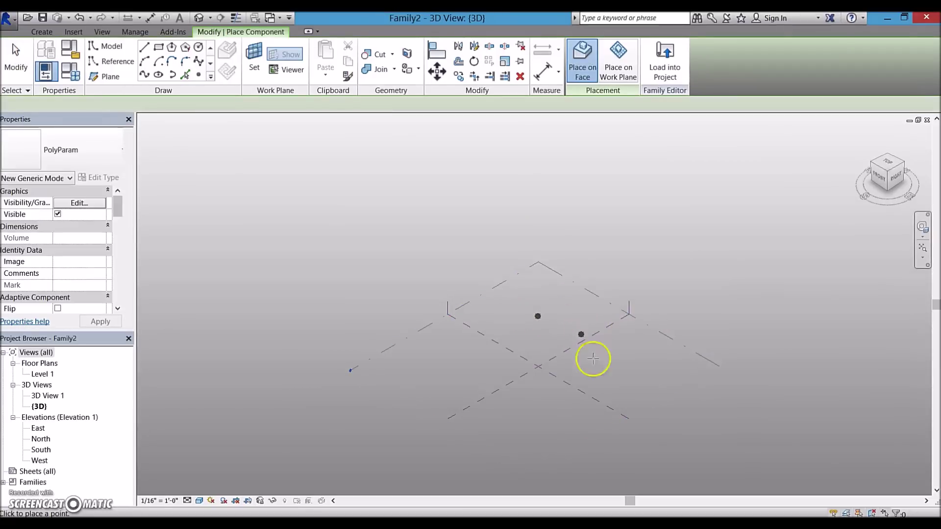
pyautogui.click(588, 384)
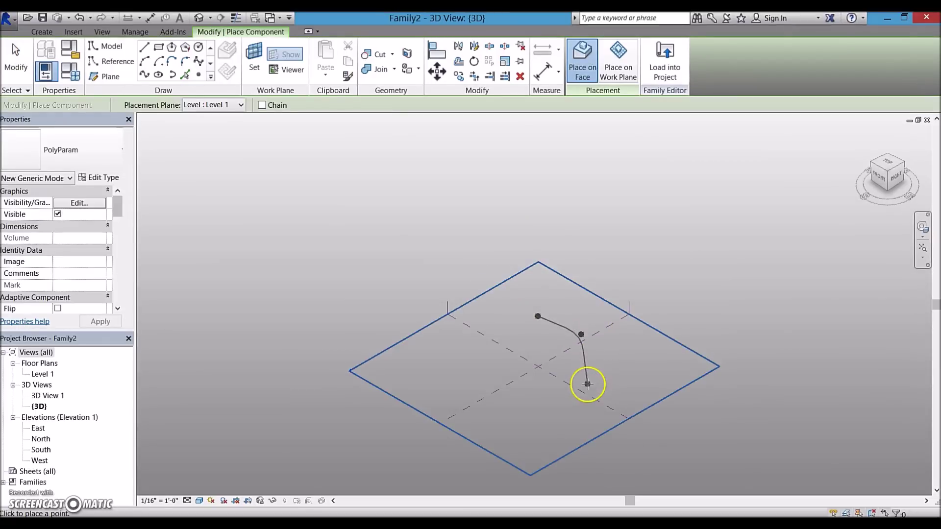
pyautogui.click(509, 401)
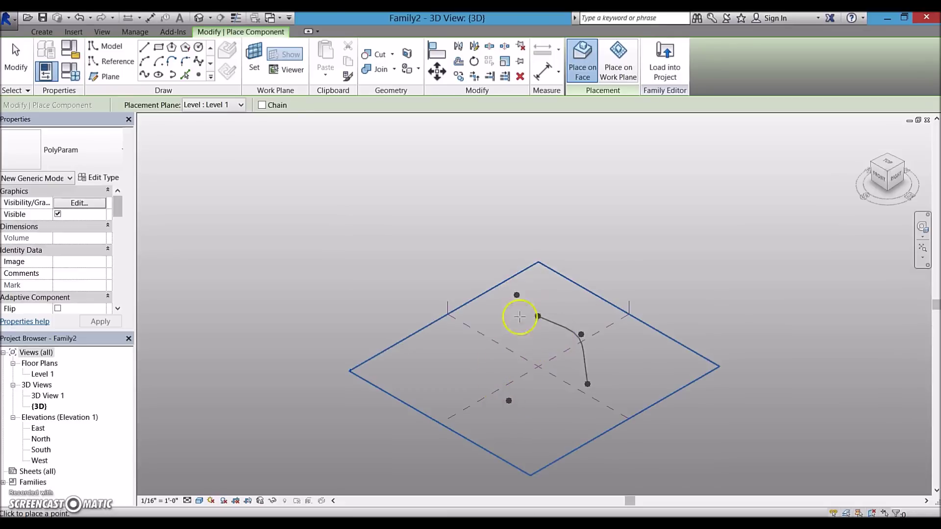
pyautogui.click(548, 320)
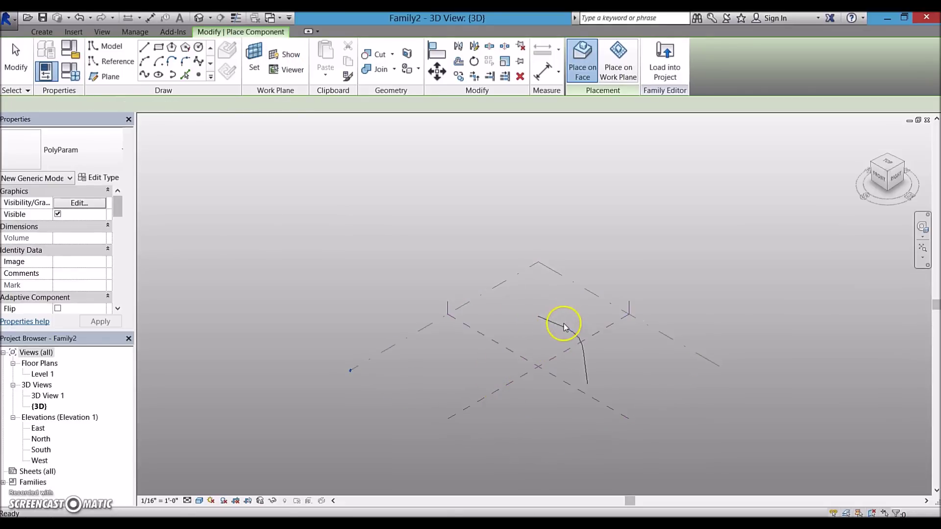
pyautogui.press('Escape')
# Set the placed PolyParam component's Points parameter to 4, followed by 5
pyautogui.click(565, 330)
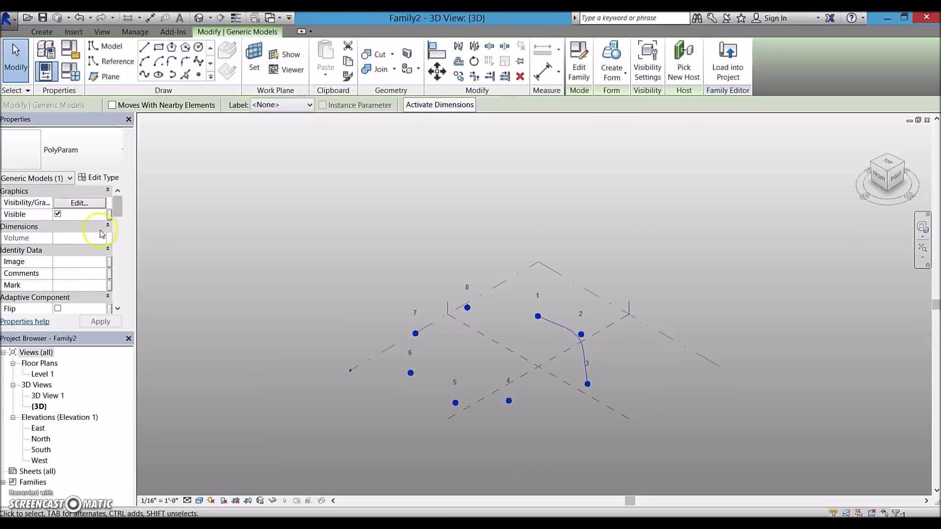
pyautogui.scroll(-5, 100, 230)
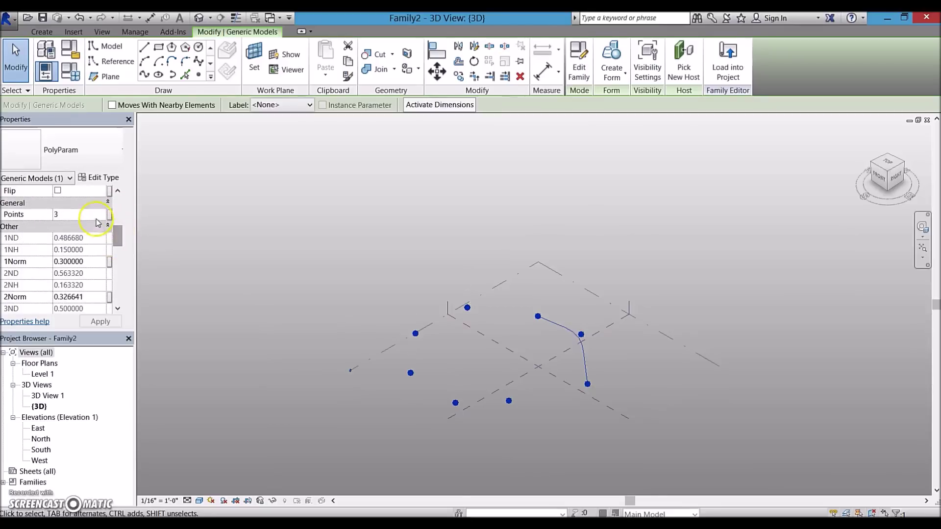
pyautogui.click(100, 215)
pyautogui.click(102, 213)
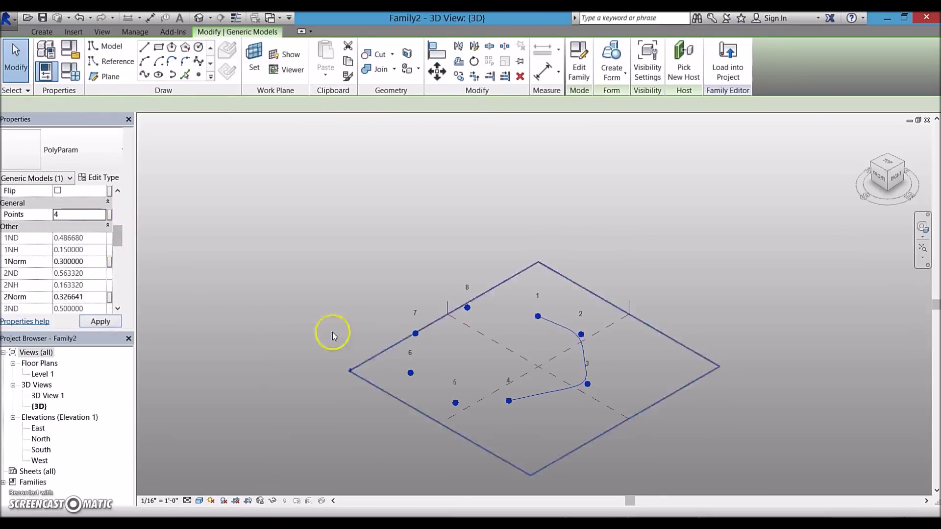
pyautogui.click(104, 216)
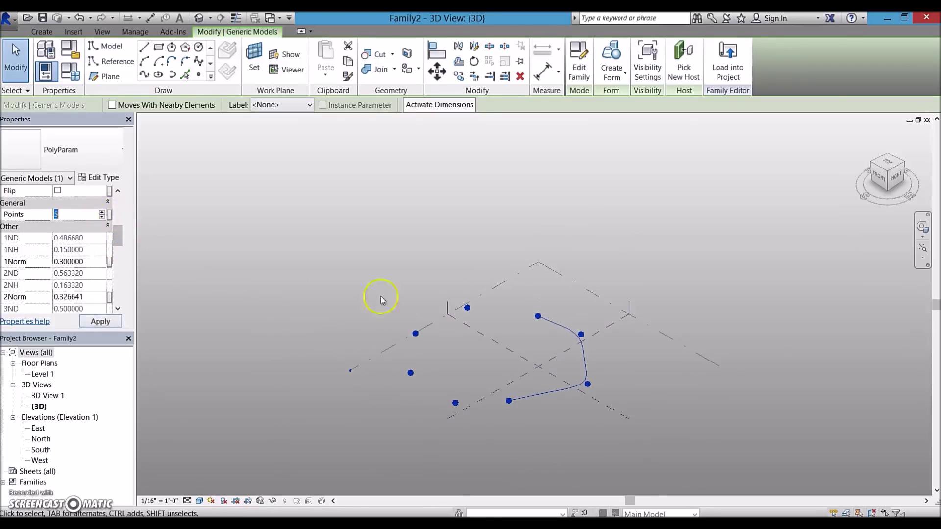
pyautogui.click(476, 421)
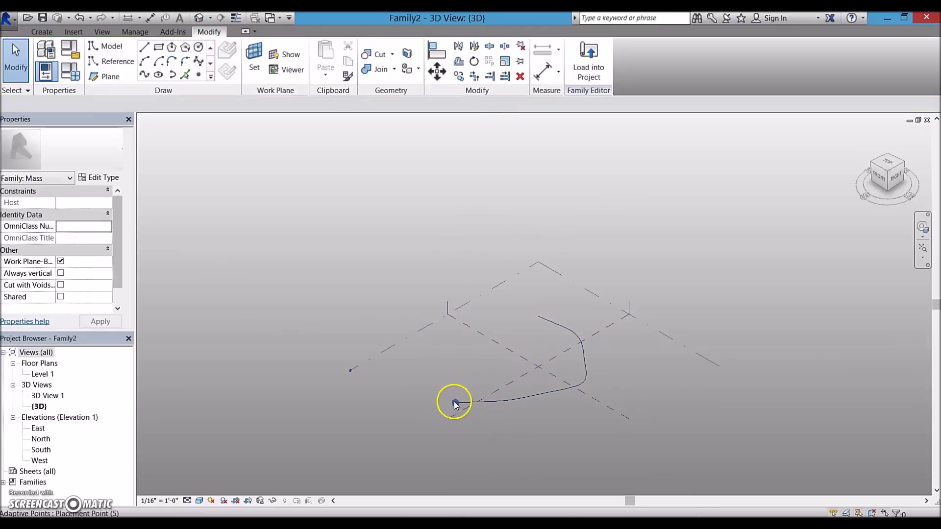
# Move placement point 5 at the curve's end inward to reshape the polyline, and switch to the Mass.rfa model
pyautogui.click(455, 403)
pyautogui.moveTo(464, 406); pyautogui.dragTo(458, 358)
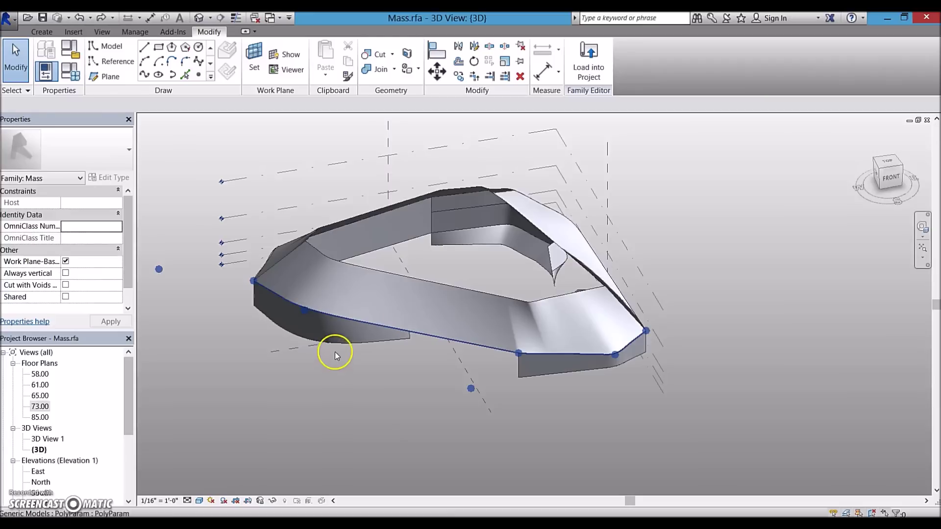
pyautogui.click(374, 354)
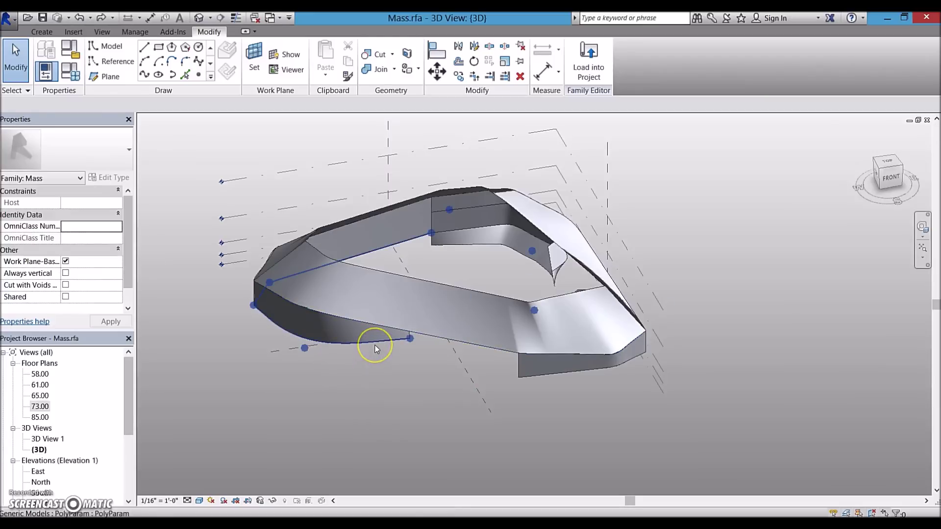
# Examine the PolyParam curves and their placement points along the lower and upper edges of the mass's vertical side forms
pyautogui.click(376, 349)
pyautogui.click(357, 415)
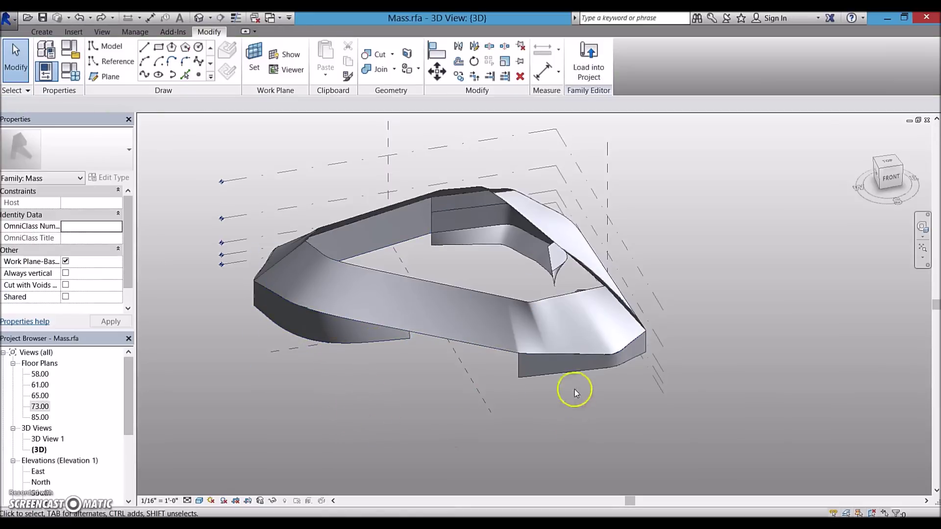
pyautogui.click(564, 376)
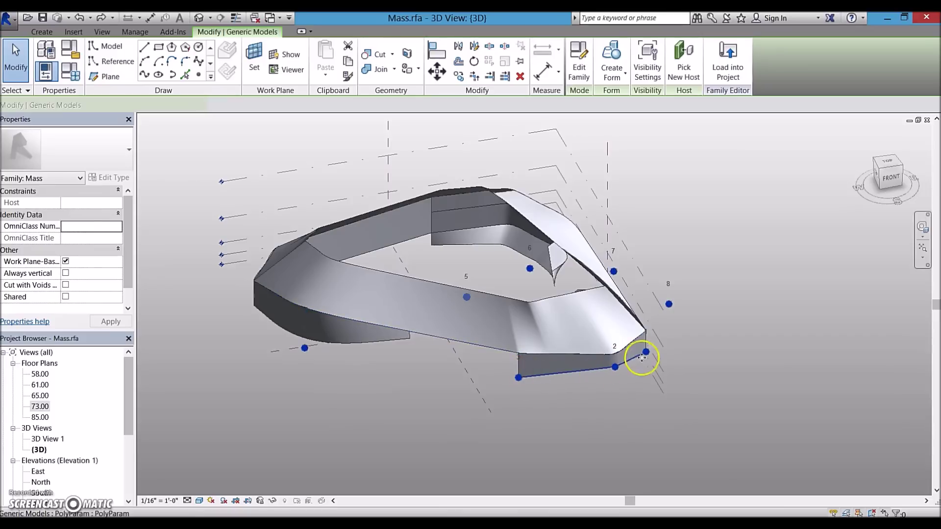
pyautogui.click(527, 437)
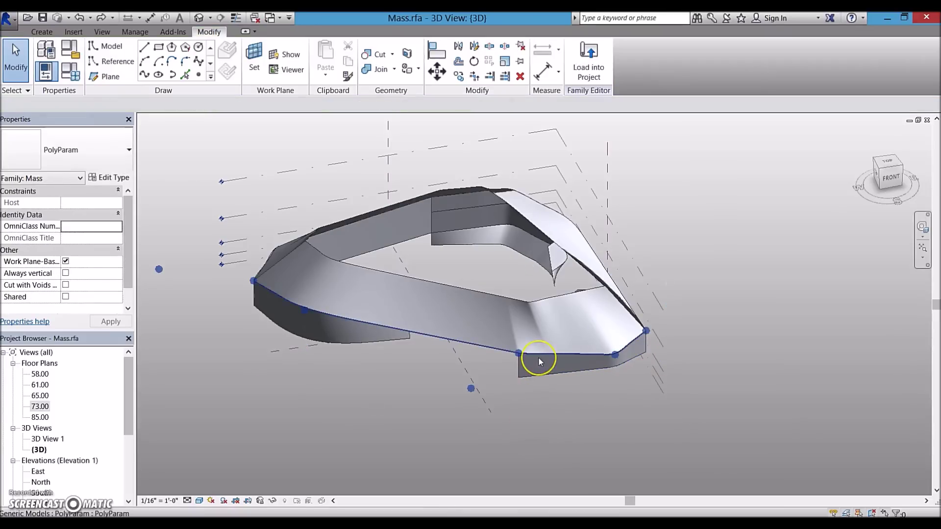
pyautogui.press('Tab')
pyautogui.click(650, 342)
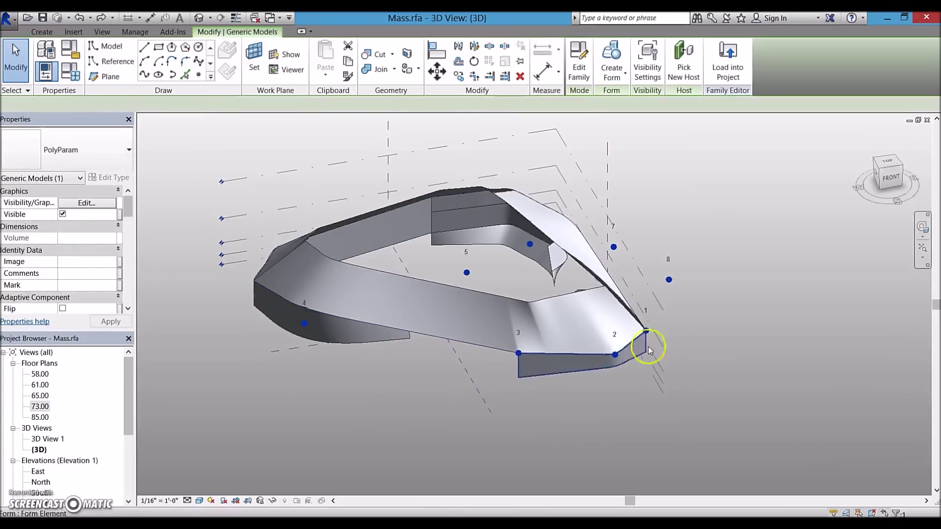
pyautogui.click(549, 418)
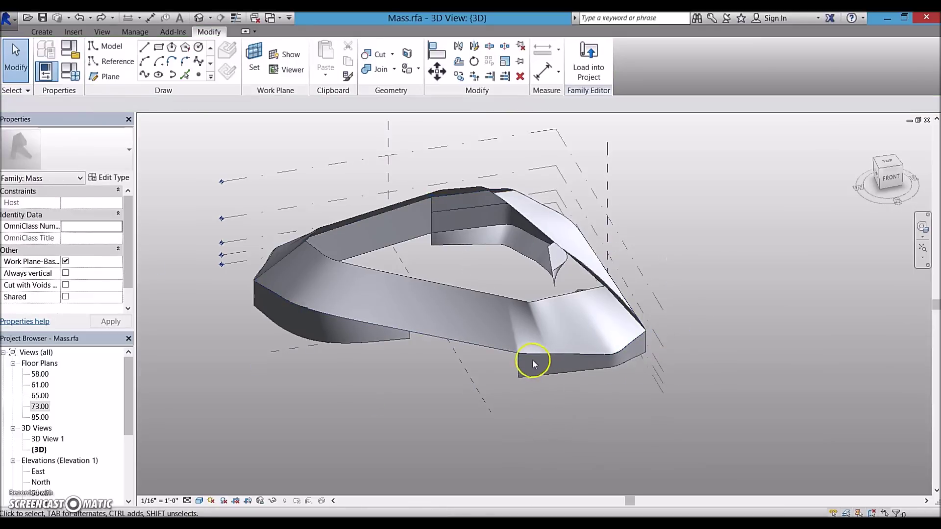
# Move adaptive point 2 of the lower PolyParam curve outward from the mass's front corner on level 65.00
pyautogui.click(616, 371)
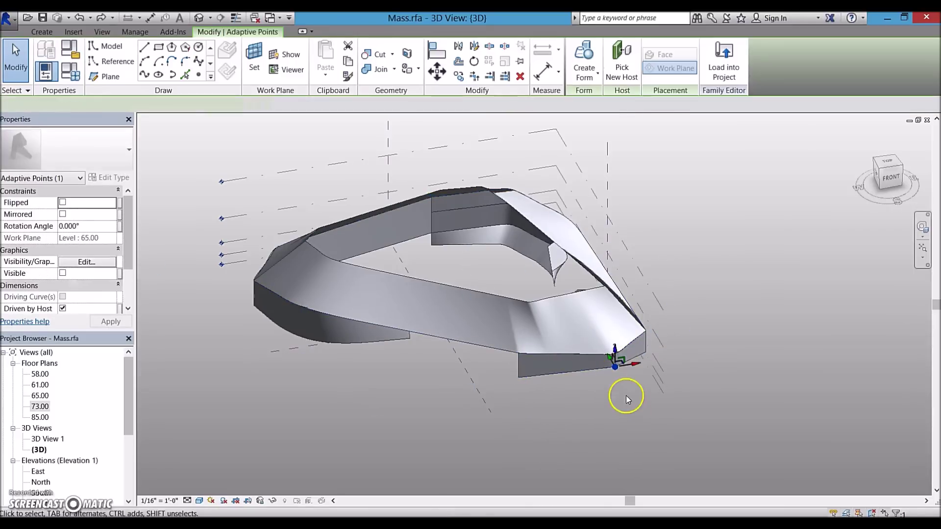
pyautogui.keyDown('shift'); pyautogui.moveTo(641, 374); pyautogui.dragTo(598, 395, button='middle'); pyautogui.keyUp('shift')
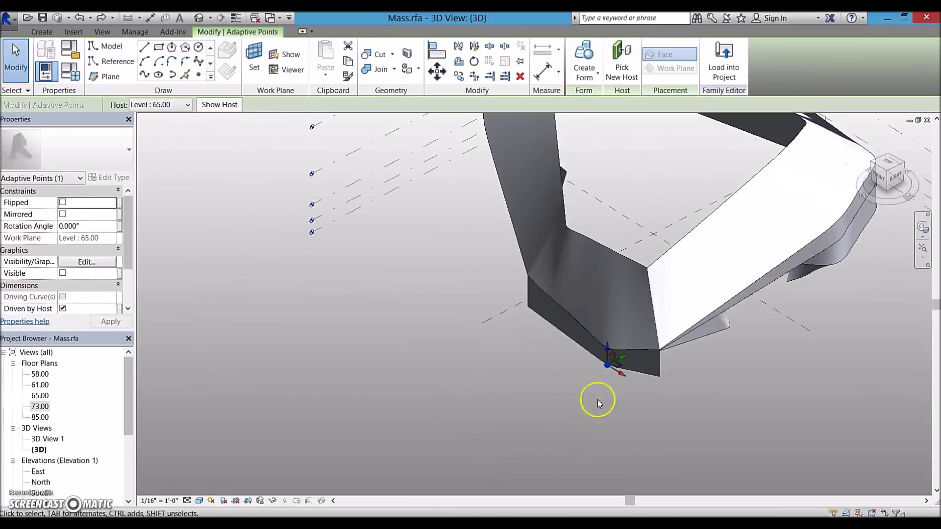
pyautogui.moveTo(583, 378); pyautogui.dragTo(570, 385)
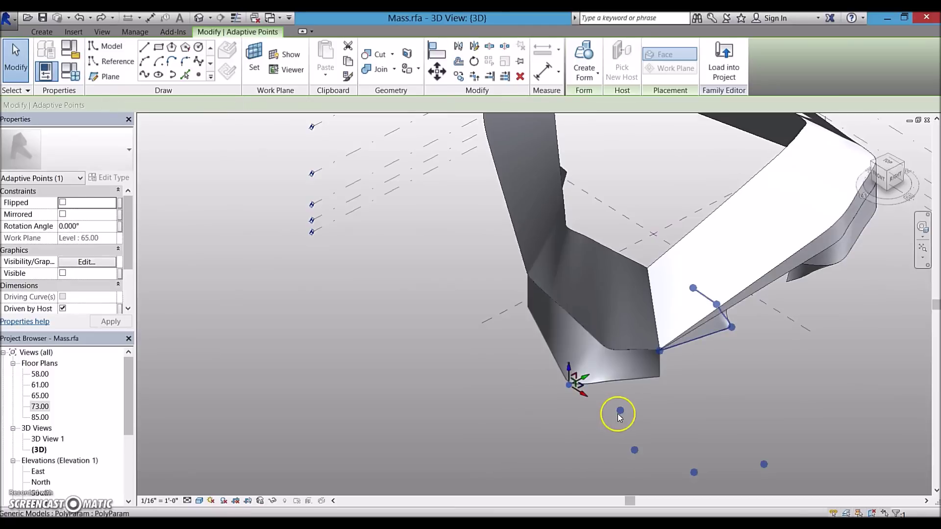
pyautogui.click(544, 410)
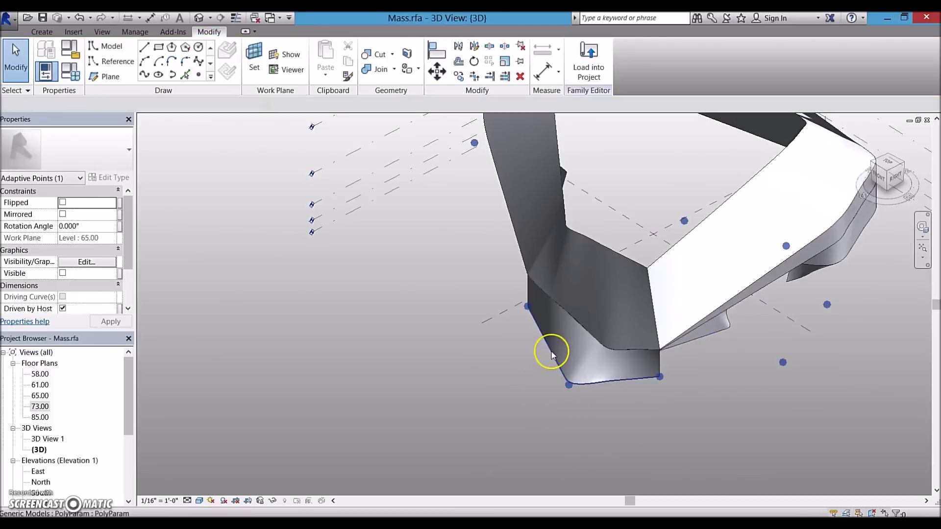
# Set the 2Norm parameter of the corner form's lower PolyParam curve to 0.6
pyautogui.click(610, 375)
pyautogui.scroll(-3, 119, 301)
pyautogui.moveTo(129, 211); pyautogui.dragTo(126, 248)
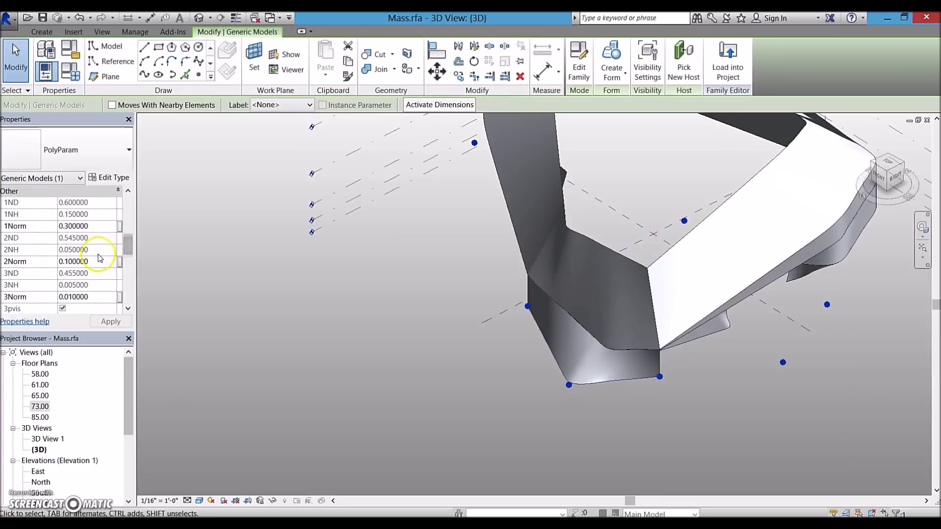
pyautogui.click(99, 261)
pyautogui.write('0')
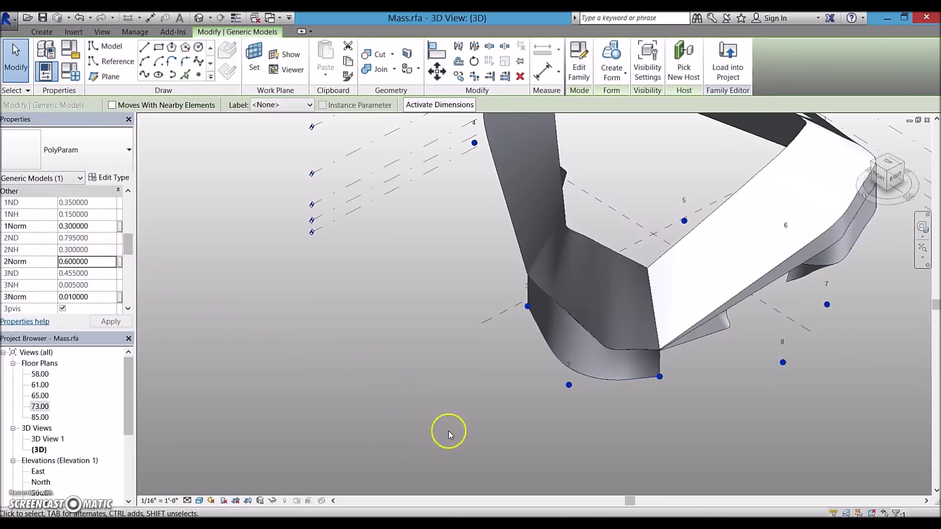
pyautogui.keyDown('shift'); pyautogui.moveTo(448, 431); pyautogui.dragTo(401, 393, button='middle'); pyautogui.keyUp('shift')
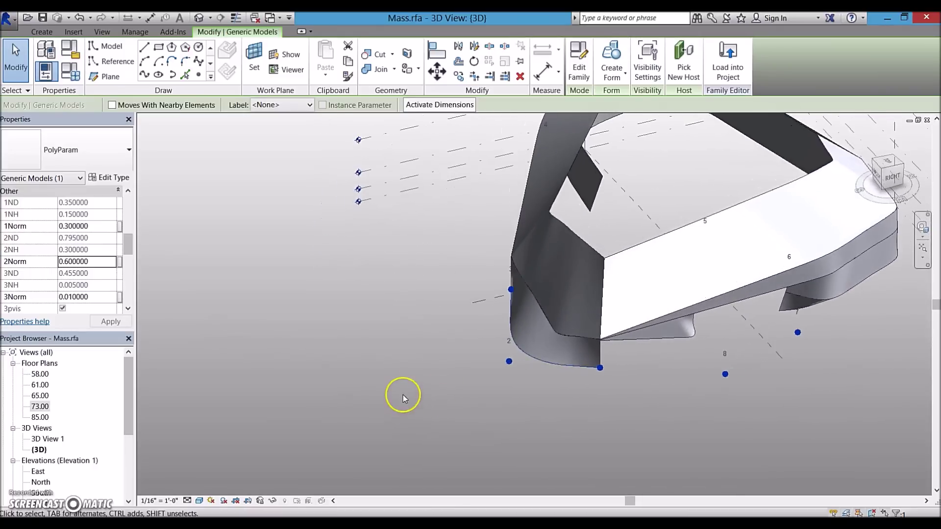
pyautogui.click(401, 393)
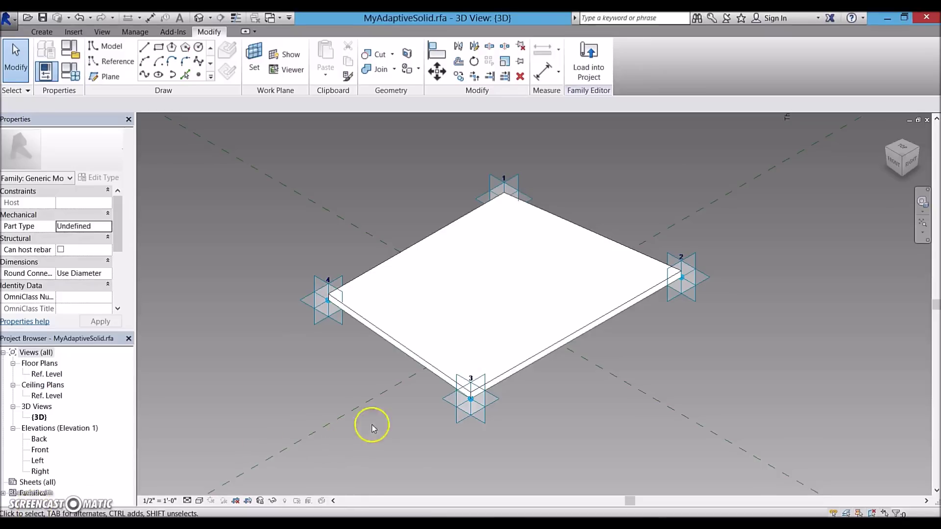
# Examine the four-point adaptive solid in MyAdaptiveSolid.rfa and the framed panel with its adaptive points in MyAdaptiveGlazing.rfa
pyautogui.keyDown('shift'); pyautogui.moveTo(519, 437); pyautogui.dragTo(524, 457, button='middle'); pyautogui.keyUp('shift')
pyautogui.hotkey('ctrl', 'Tab')
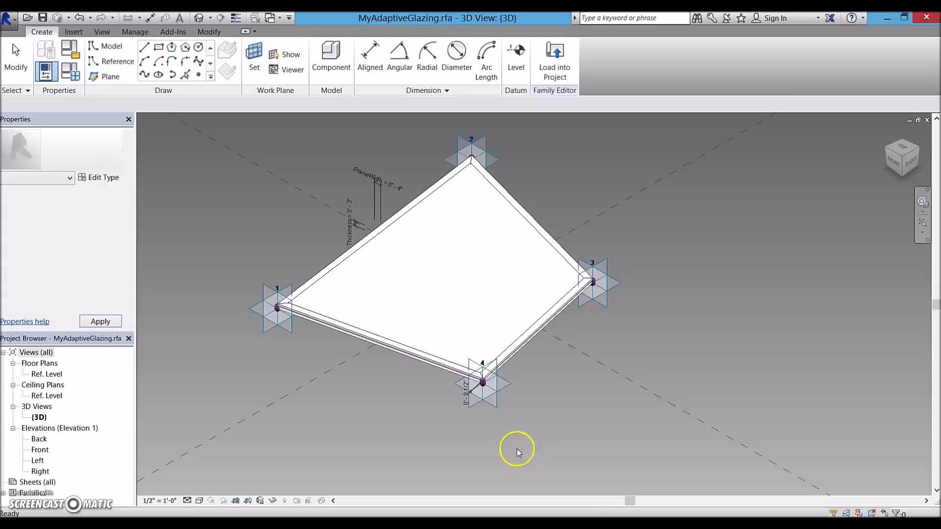
pyautogui.keyDown('shift'); pyautogui.moveTo(530, 421); pyautogui.dragTo(367, 305, button='middle'); pyautogui.keyUp('shift')
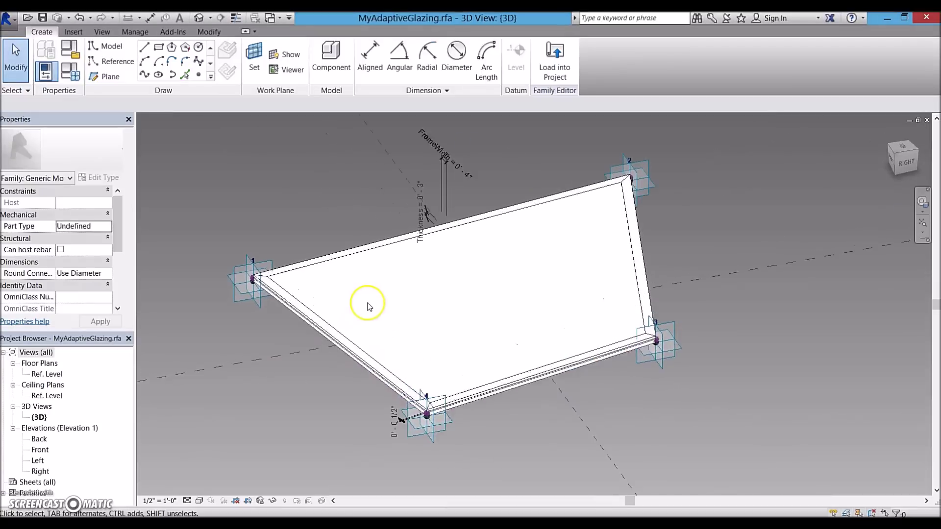
pyautogui.scroll(2, 338, 370)
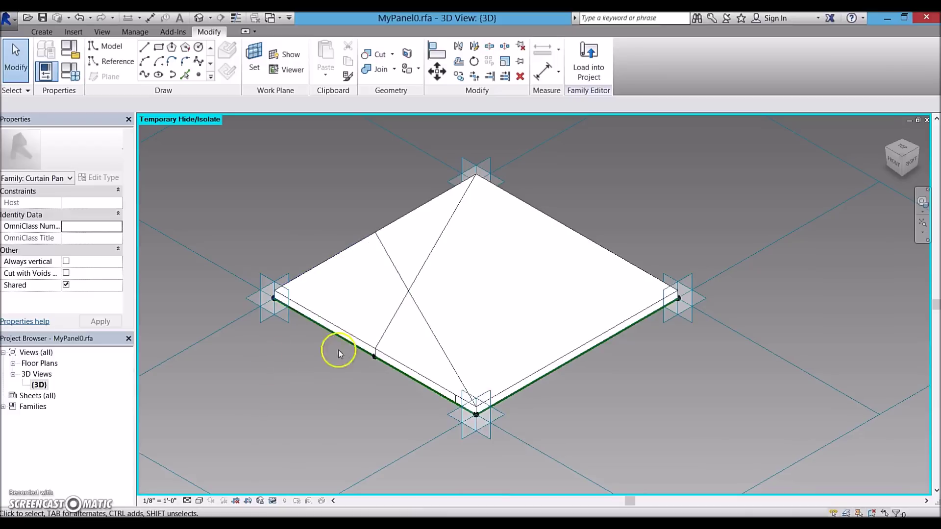
# Reset the temporary hide/isolate in MyPanel0.rfa and review the panel's frame, thickness and solid/glazing family parameters
pyautogui.click(278, 499)
pyautogui.click(283, 487)
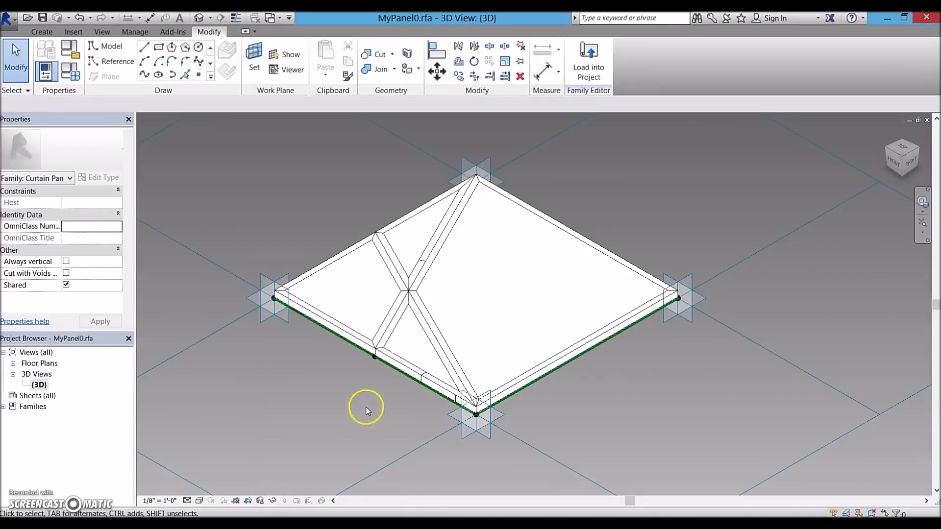
pyautogui.click(70, 71)
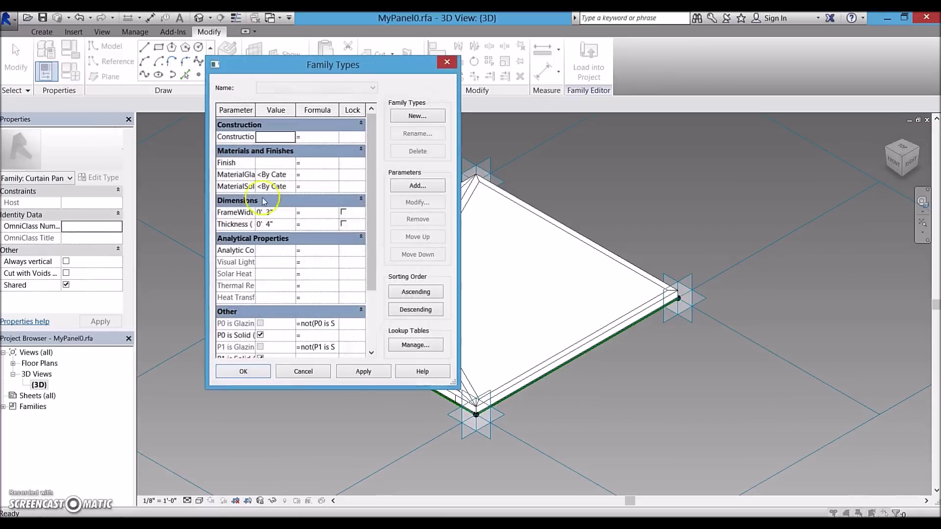
pyautogui.scroll(-3, 369, 215)
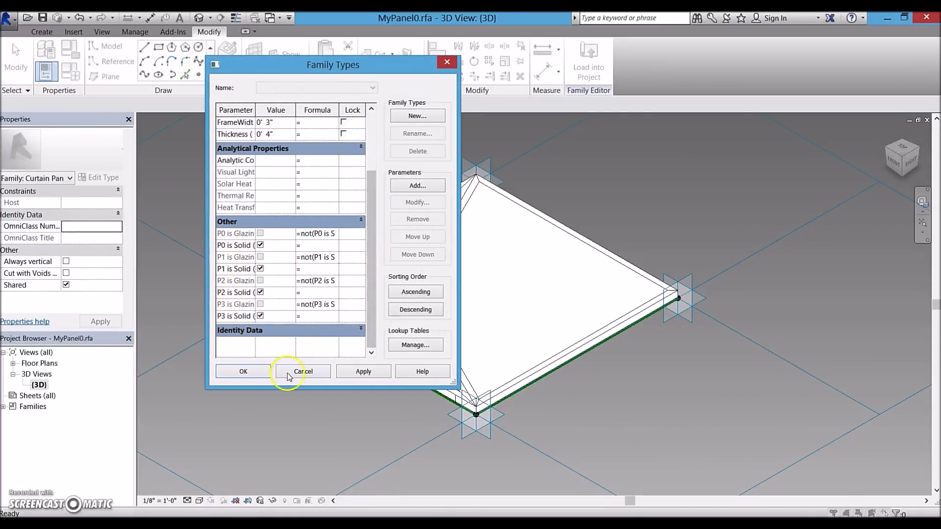
pyautogui.click(303, 372)
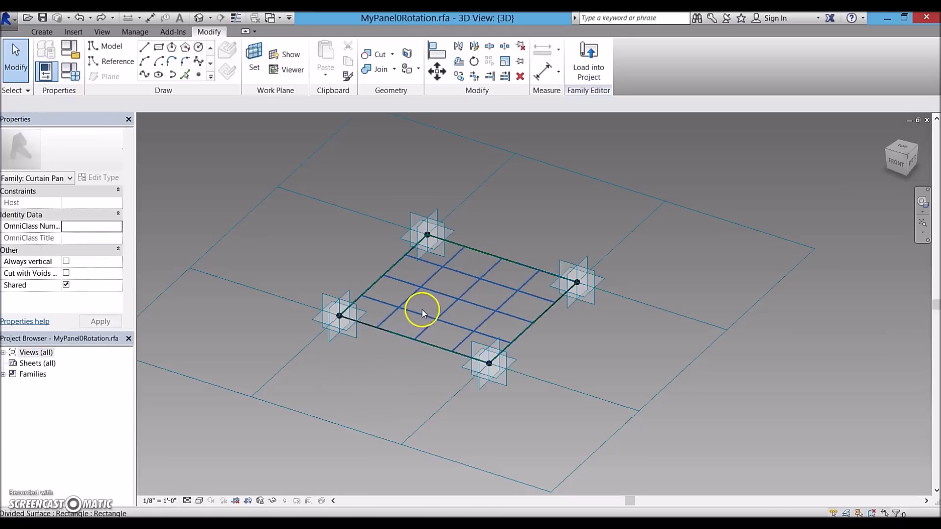
# Set the divided surface's U and V grid numbers to 1 in MyPanel0Rotation.rfa and apply the MyPanel0 rectangle component to it
pyautogui.click(422, 310)
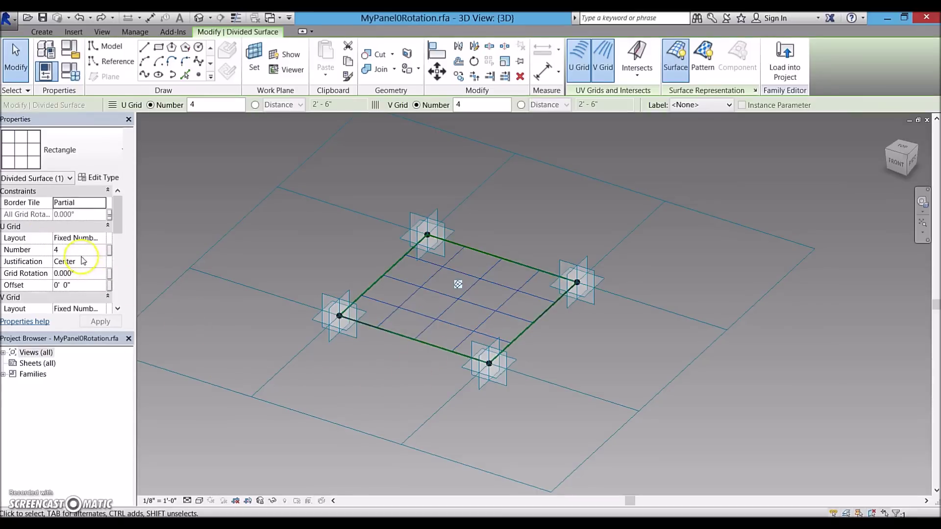
pyautogui.click(79, 251)
pyautogui.moveTo(118, 227); pyautogui.dragTo(118, 261)
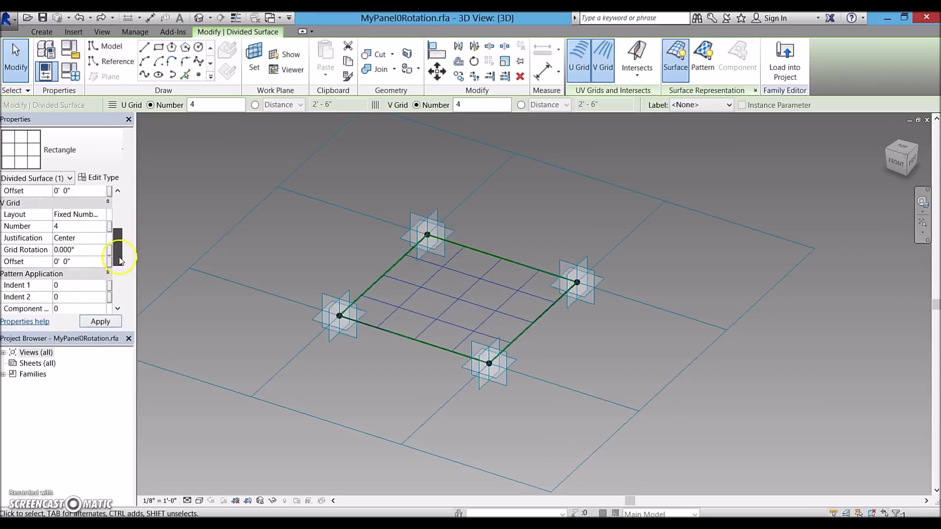
pyautogui.click(82, 227)
pyautogui.write('1')
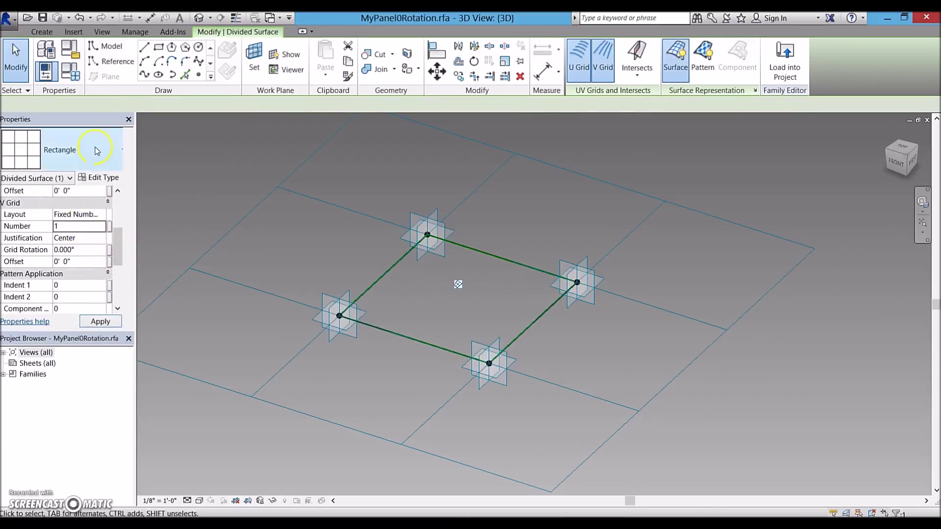
pyautogui.click(99, 148)
pyautogui.click(54, 387)
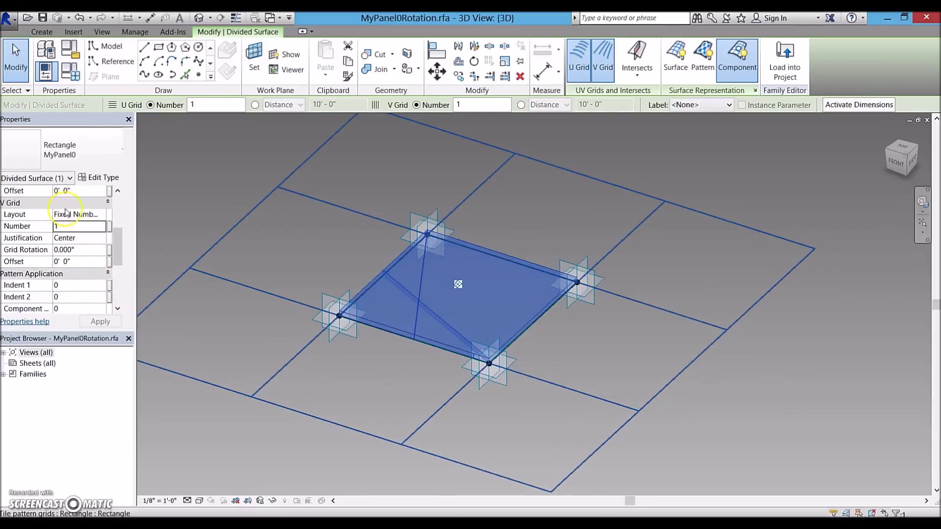
# Check which family parameter is associated with the divided surface's All Grid Rotation
pyautogui.scroll(3, 118, 237)
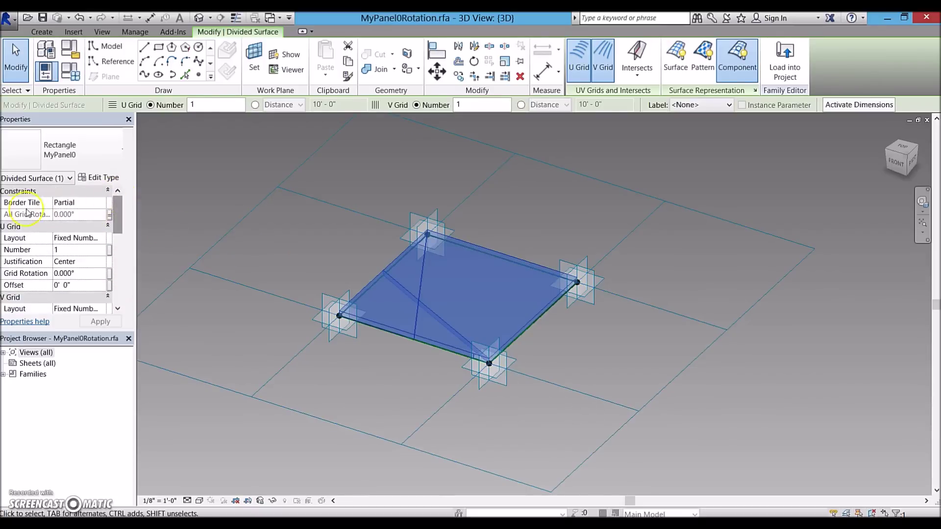
pyautogui.click(108, 217)
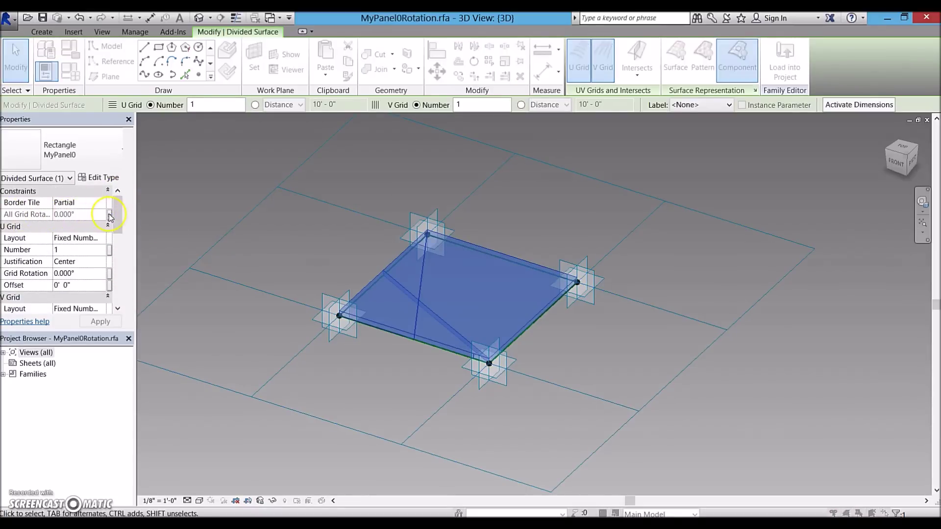
pyautogui.click(438, 234)
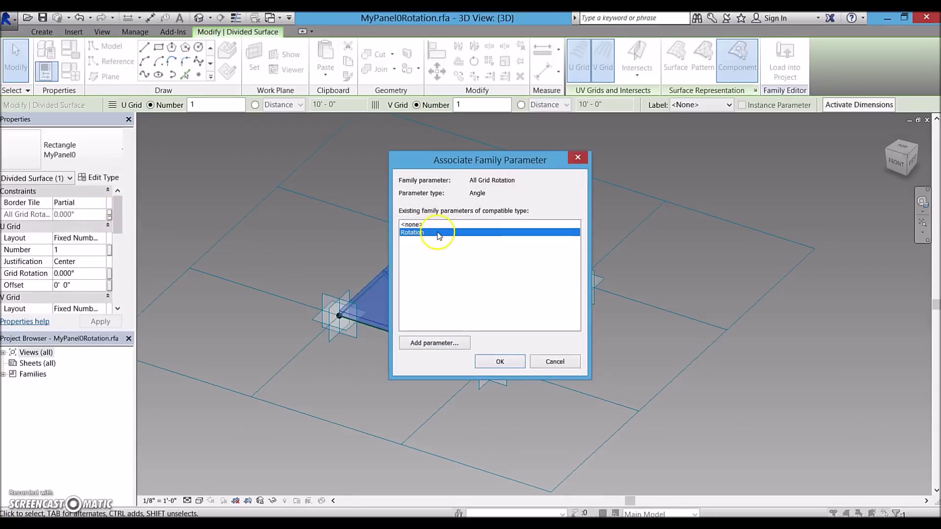
pyautogui.click(553, 360)
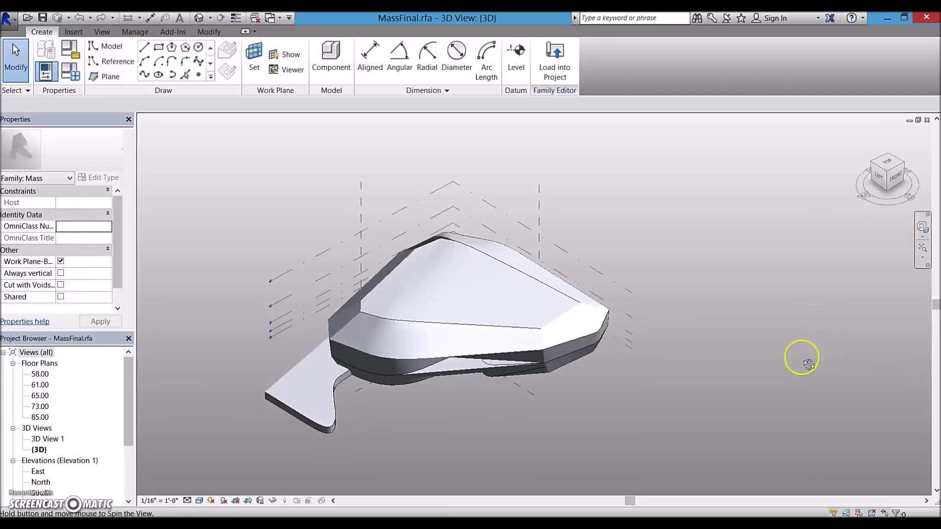
# Switch to MassDivided3.rfa and examine the MyPanelSolid divided surfaces on the mass, including the corner surface's grid settings and the north elevation
pyautogui.keyDown('shift'); pyautogui.moveTo(808, 361); pyautogui.dragTo(358, 304, button='middle'); pyautogui.keyUp('shift')
pyautogui.hotkey('ctrl', 'Tab')
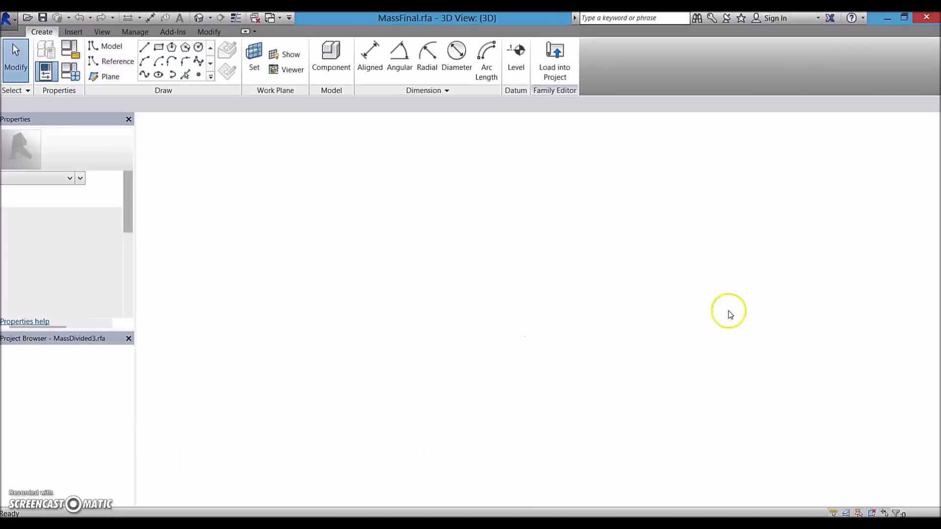
pyautogui.scroll(4, 647, 391)
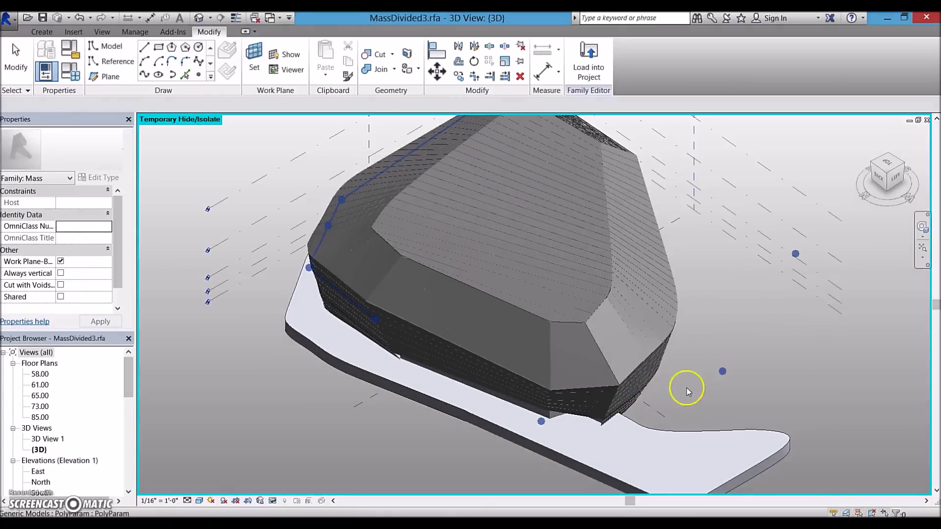
pyautogui.keyDown('shift'); pyautogui.moveTo(687, 389); pyautogui.dragTo(674, 346, button='middle'); pyautogui.keyUp('shift')
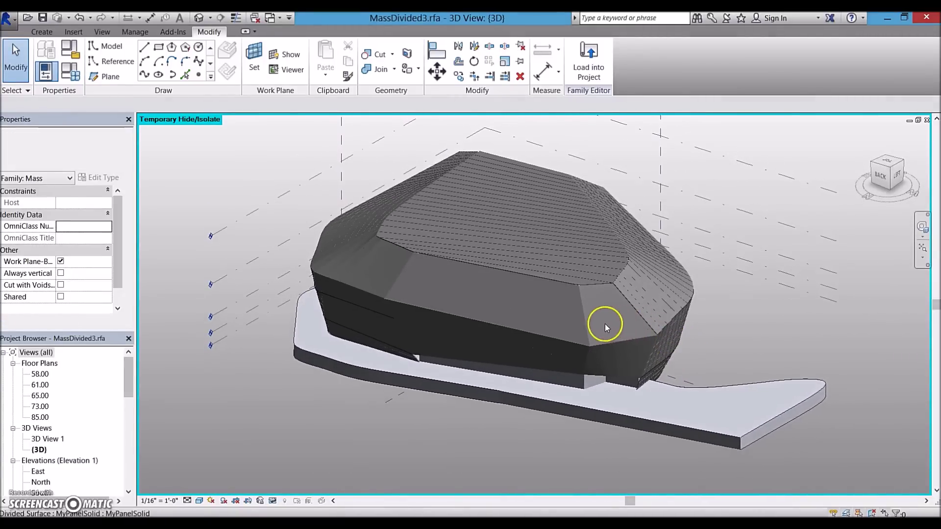
pyautogui.click(638, 326)
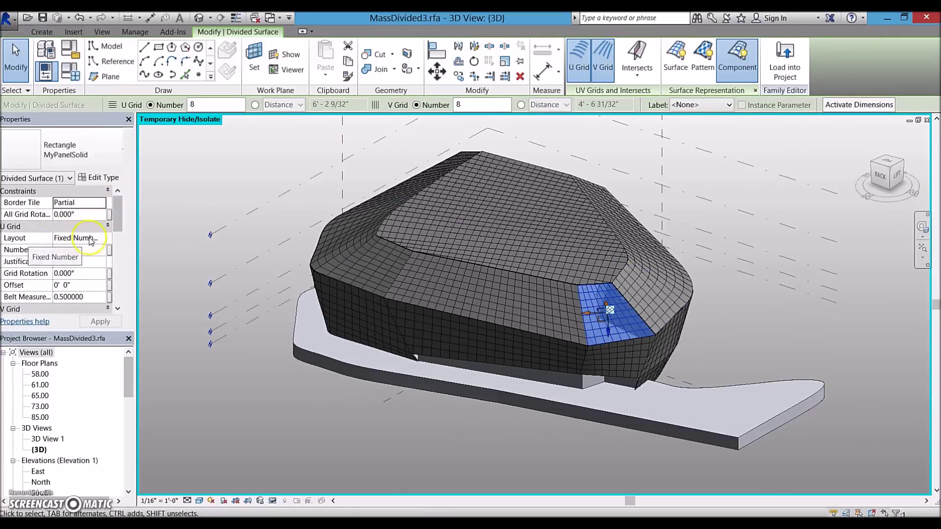
pyautogui.click(225, 399)
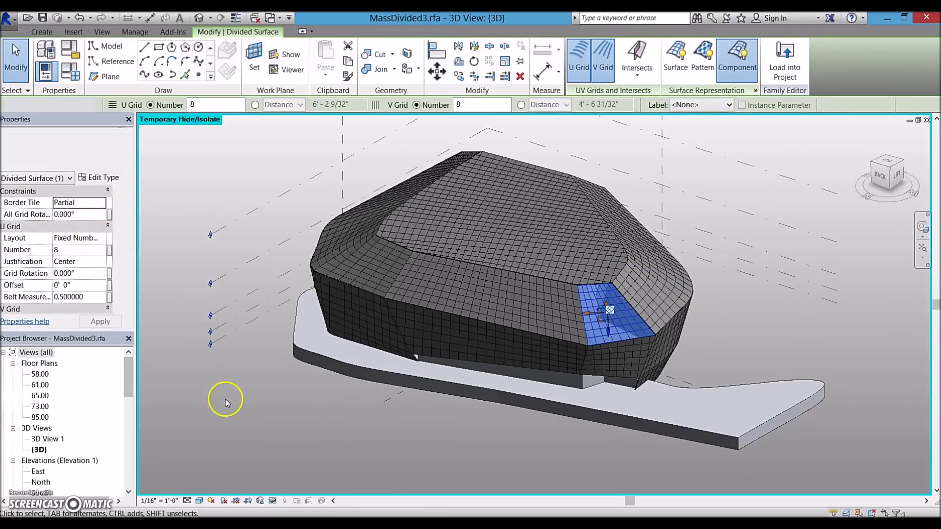
pyautogui.hotkey('ctrl', 'Tab')
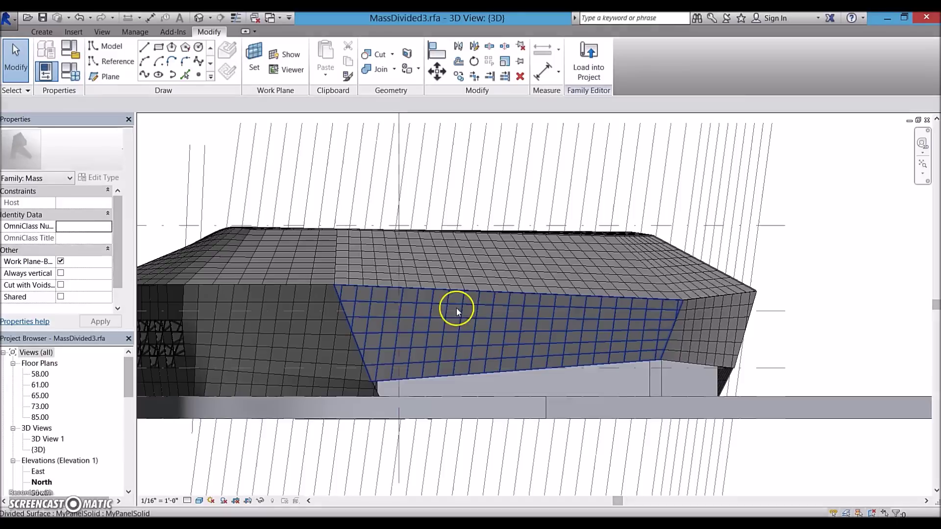
pyautogui.click(602, 311)
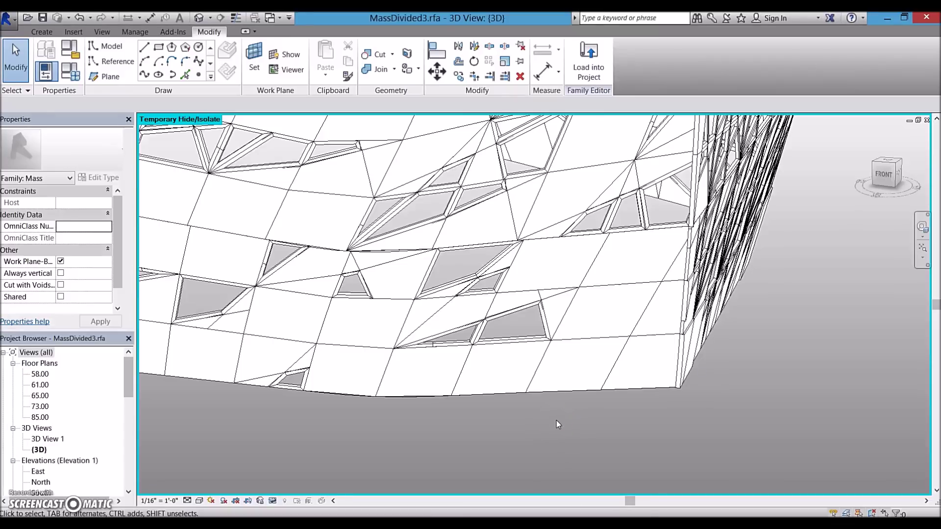
# Change the partly glazed panel near the facade's lower corner to MyPanel0Rotation, review its solid options, and switch to Project1.rvt
pyautogui.click(514, 314)
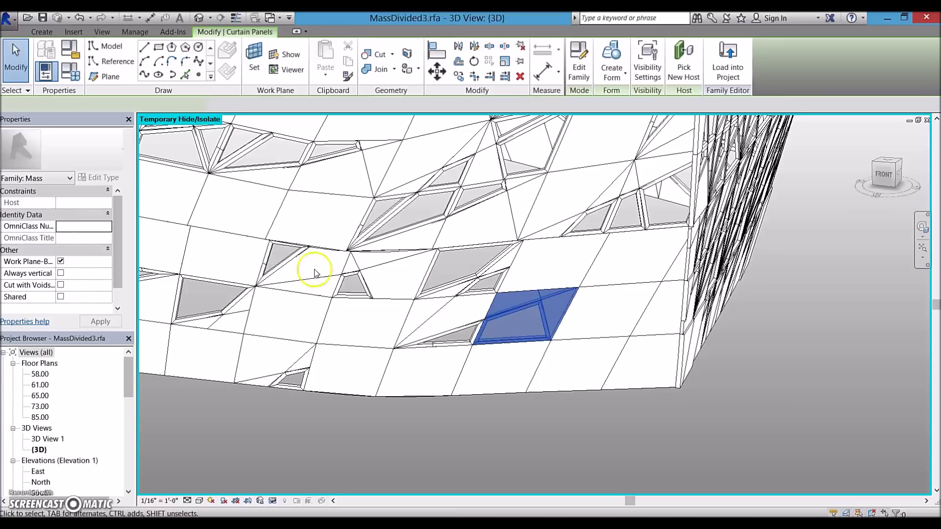
pyautogui.click(105, 152)
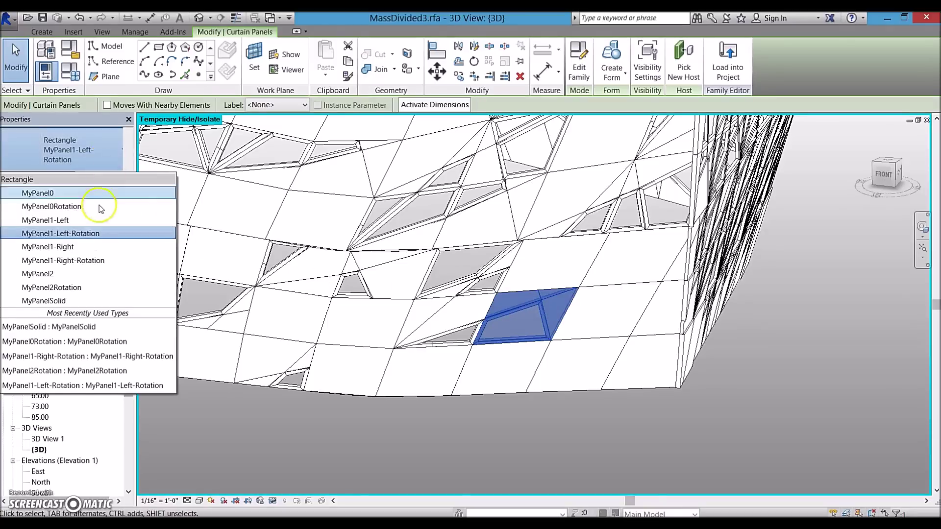
pyautogui.click(92, 220)
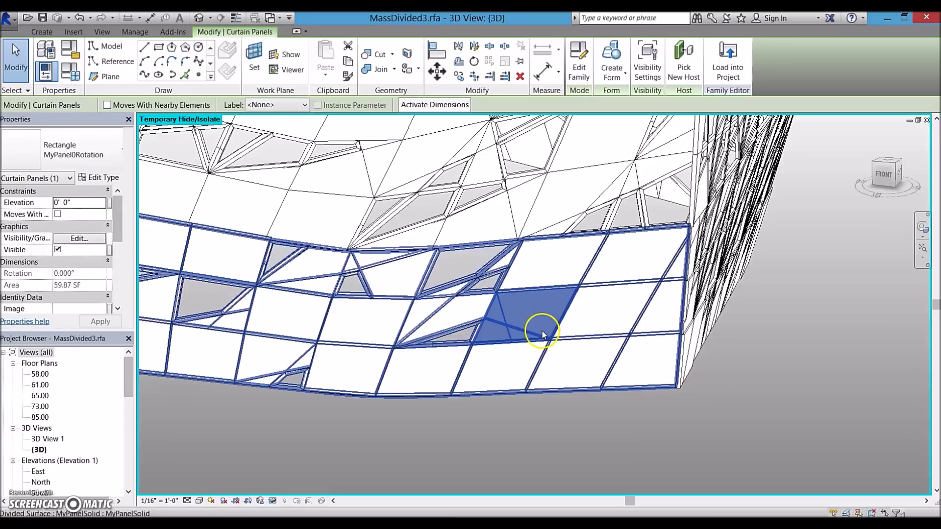
pyautogui.scroll(-5, 113, 216)
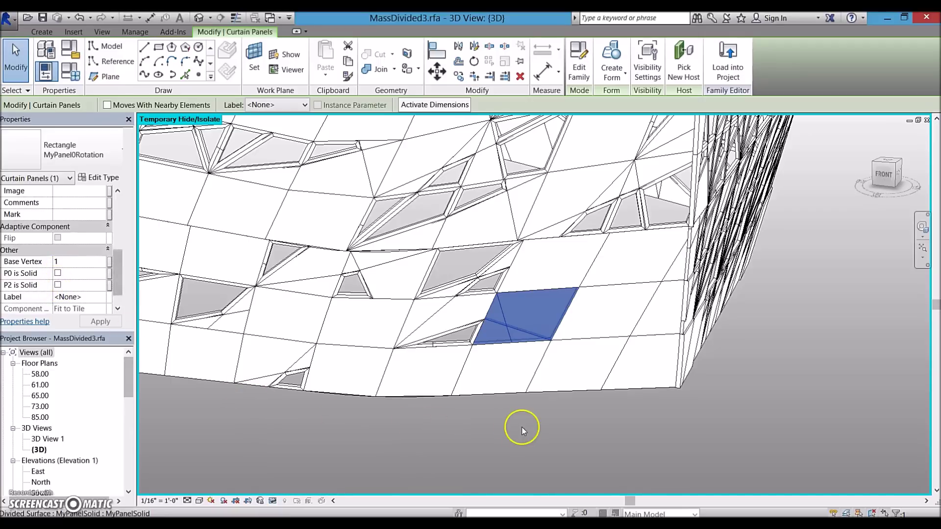
pyautogui.click(489, 425)
pyautogui.hotkey('ctrl', 'Tab')
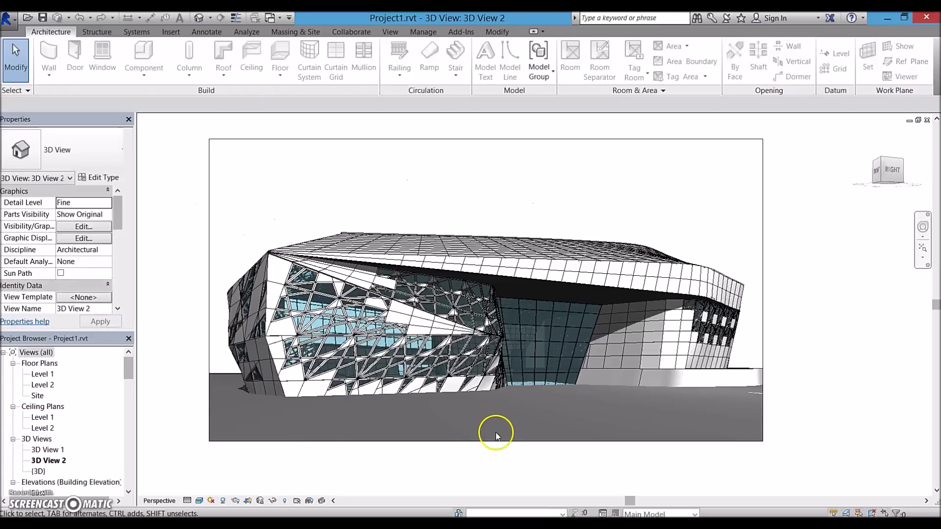